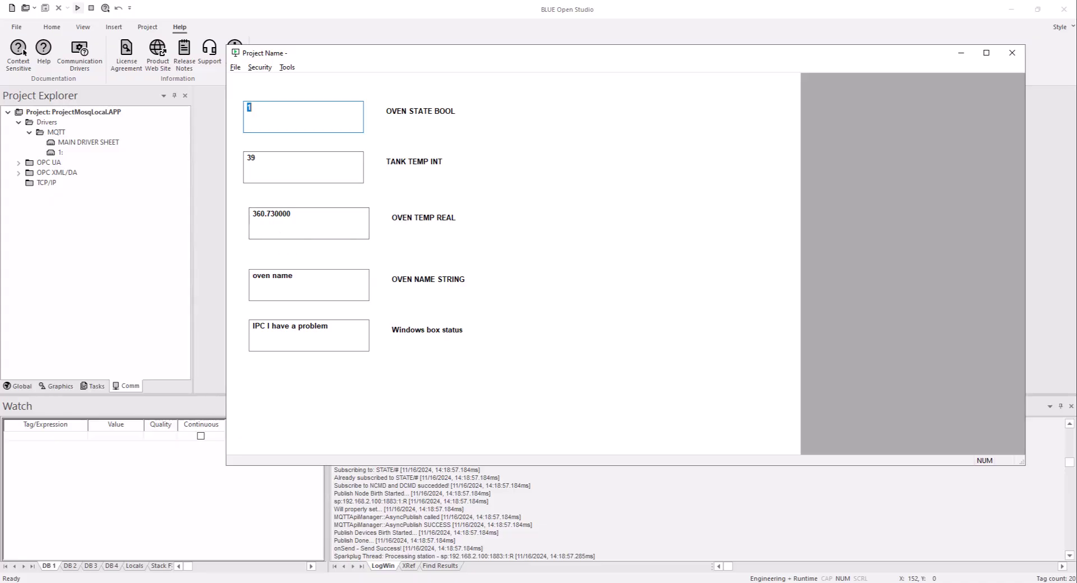
- Minimize the runtime project window and enable Store and Forward in the MQTT driver's settings
drag(0, 168, 673, 1)
click(961, 55)
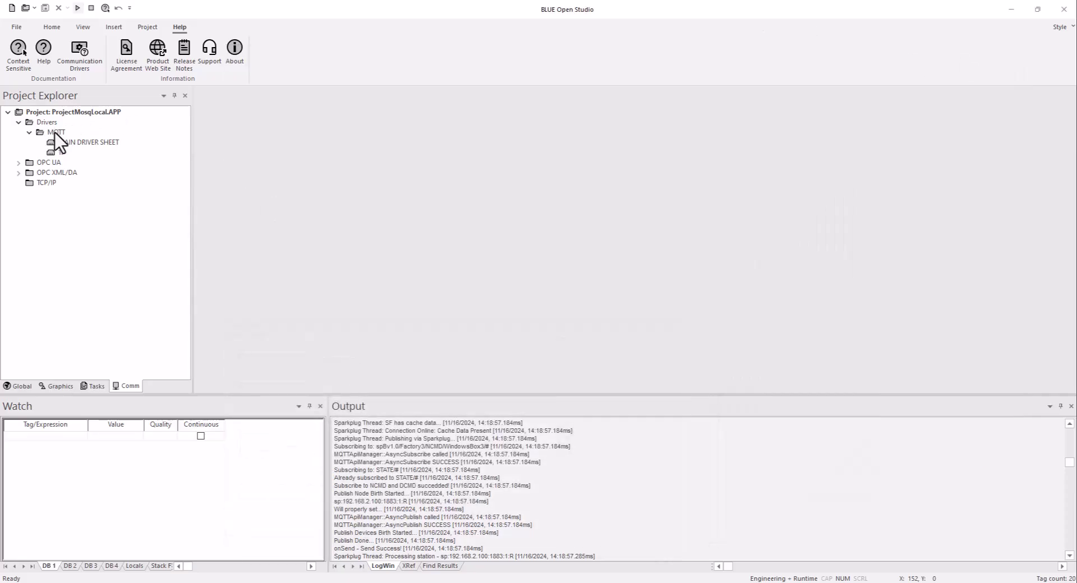
right_click(56, 134)
click(84, 158)
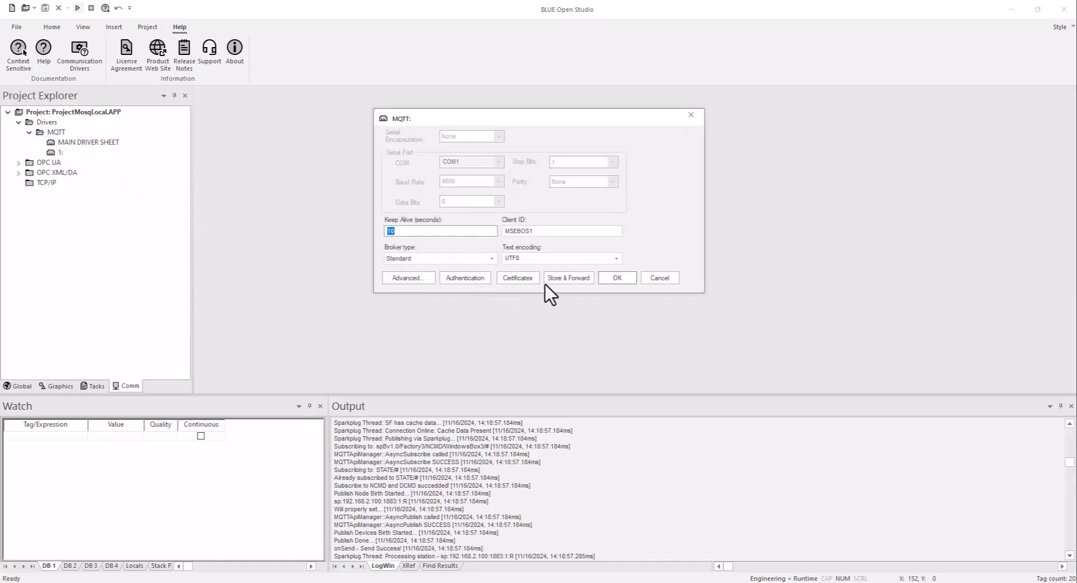
click(568, 279)
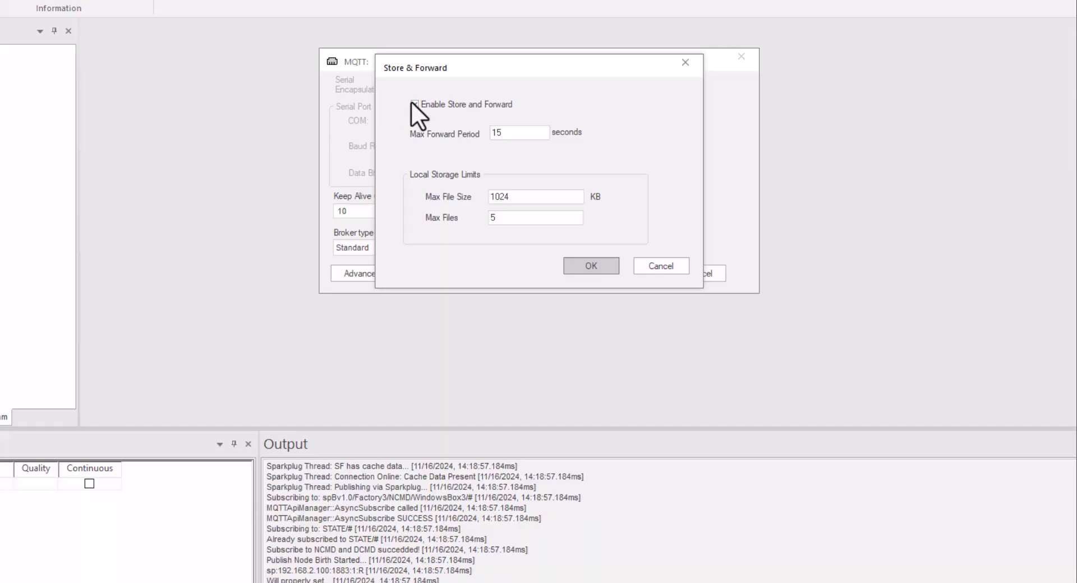
click(414, 105)
click(585, 268)
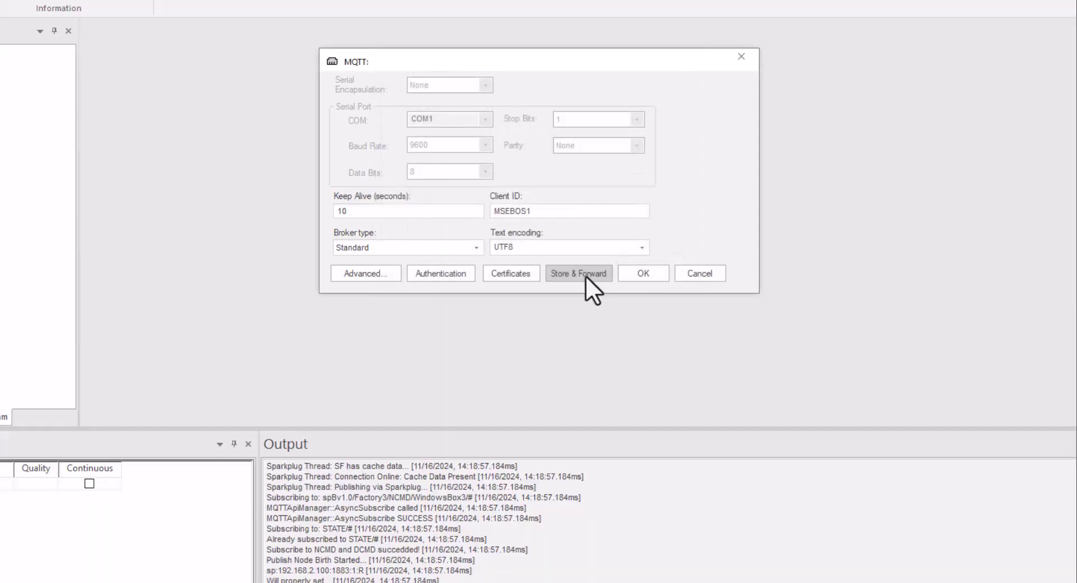
click(644, 273)
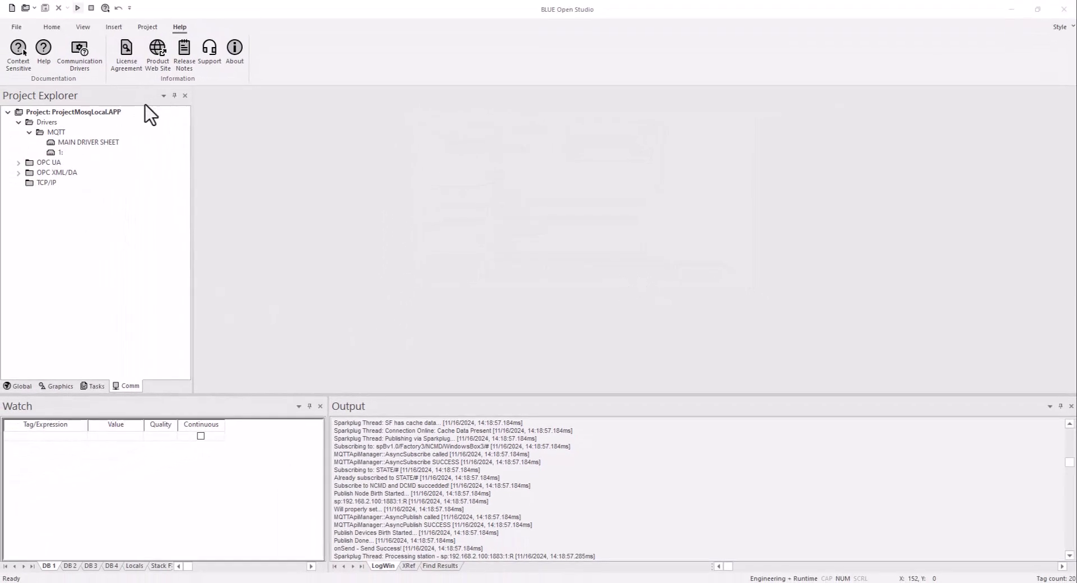
- Open the Config folder of ProjectMosqLocal in File Explorer
right_click(102, 111)
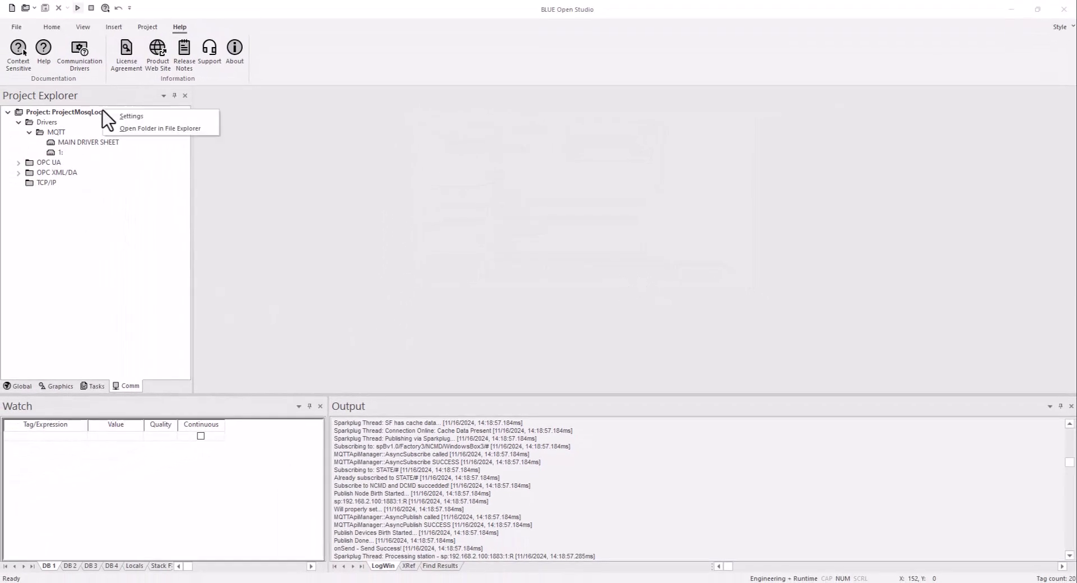
click(159, 129)
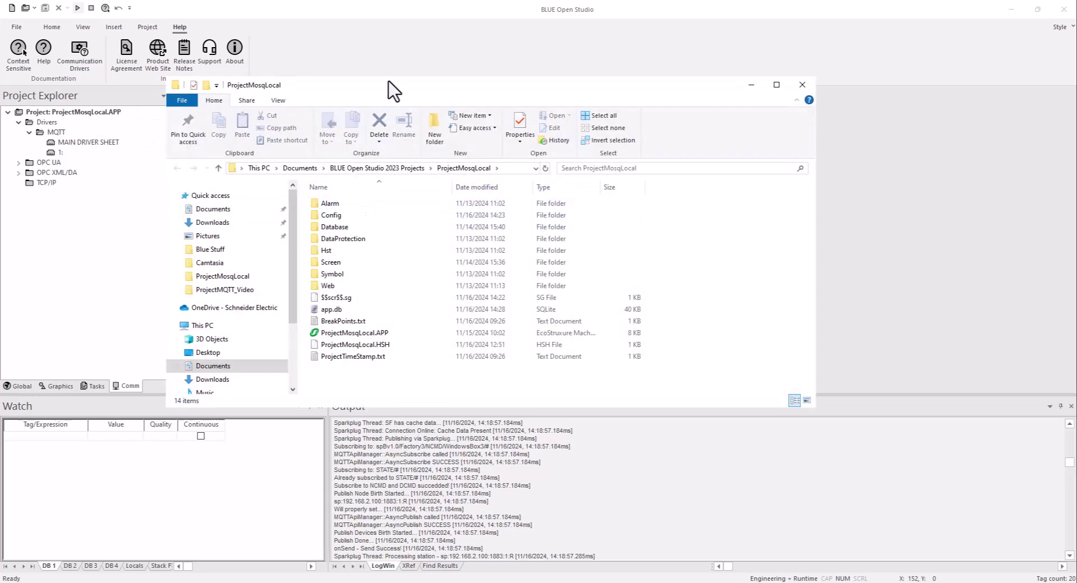
drag(393, 89, 400, 63)
double_click(339, 188)
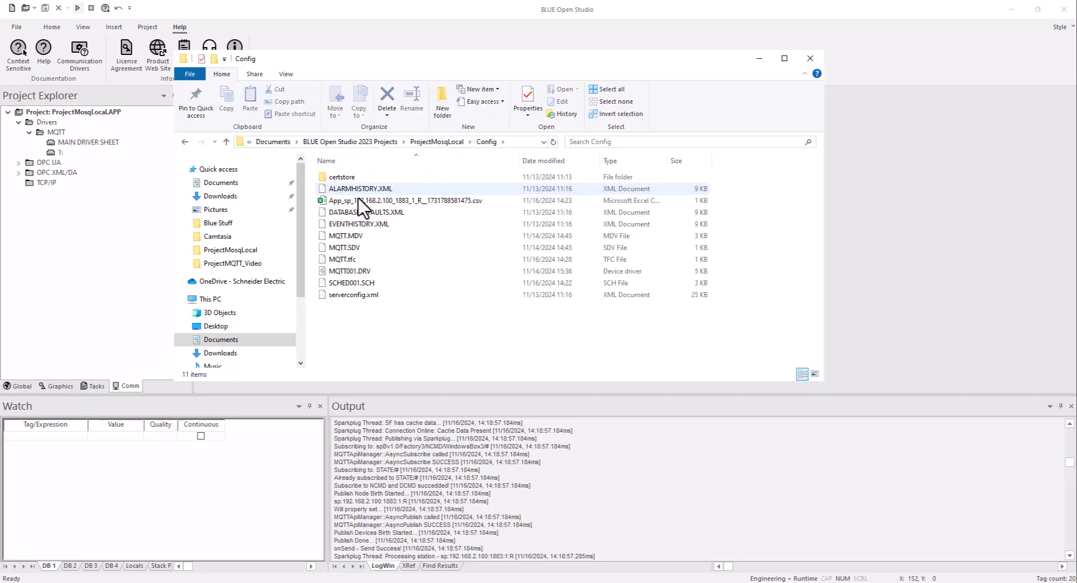
- Preview the stored App_sp CSV file's contents in the preview pane and minimize the folder window
click(451, 202)
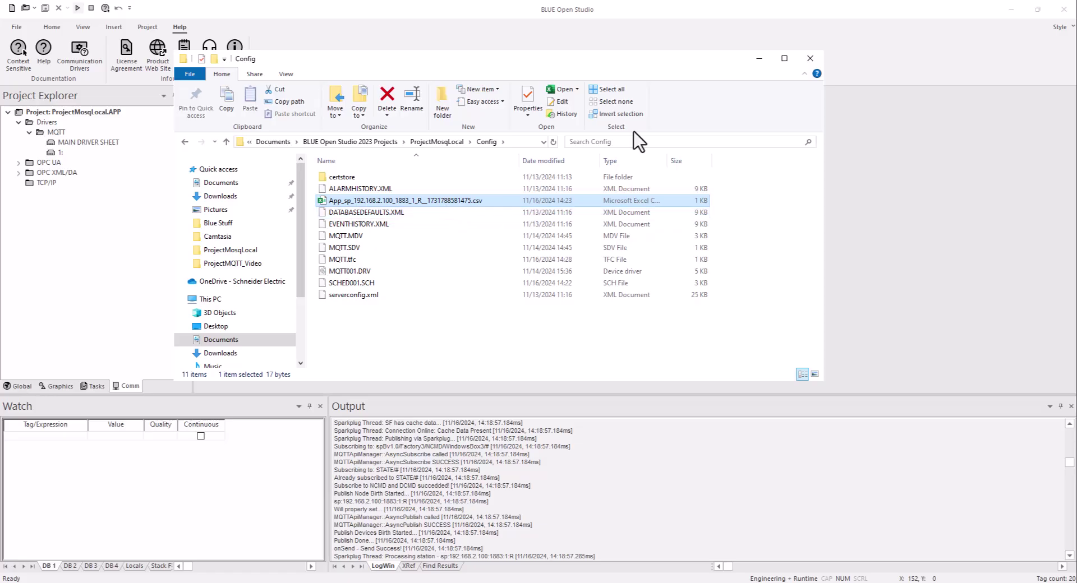
click(285, 75)
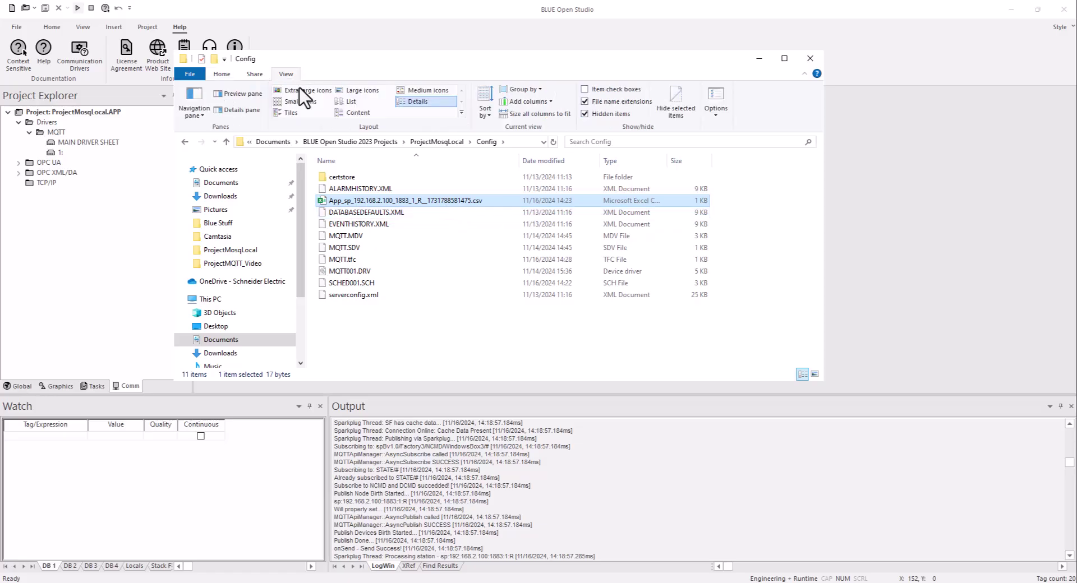
click(240, 94)
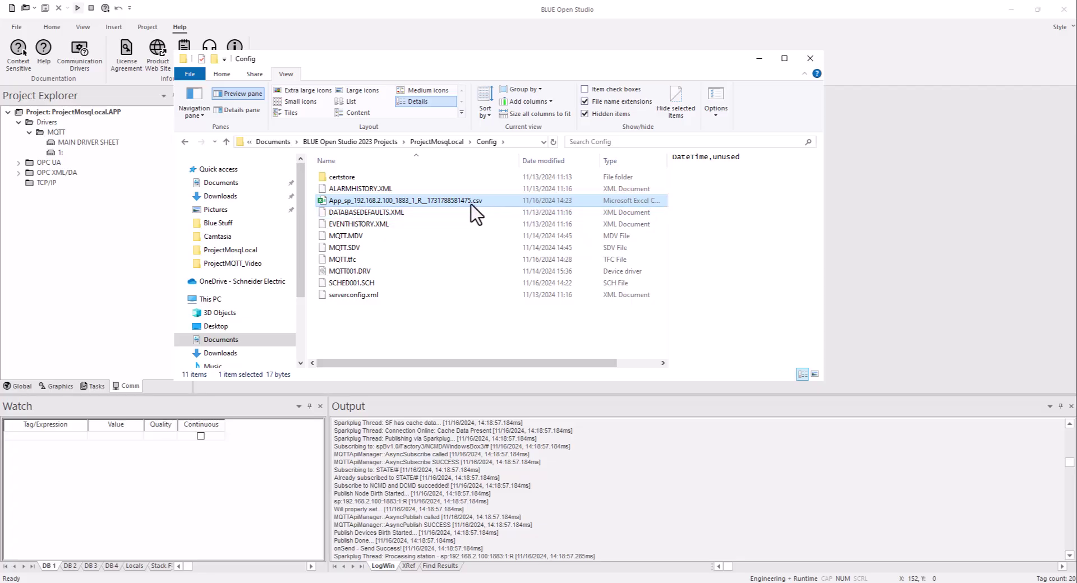
click(758, 59)
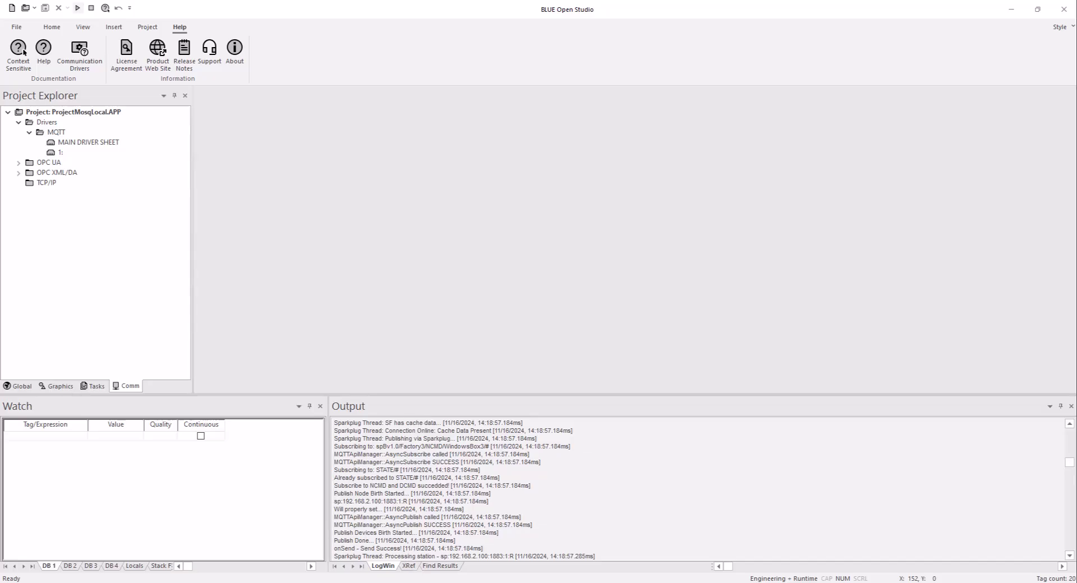
- Switch to the Remote Desktop session, examine the Mosquitto broker log full screen, and minimize the session
key(alt+Tab)
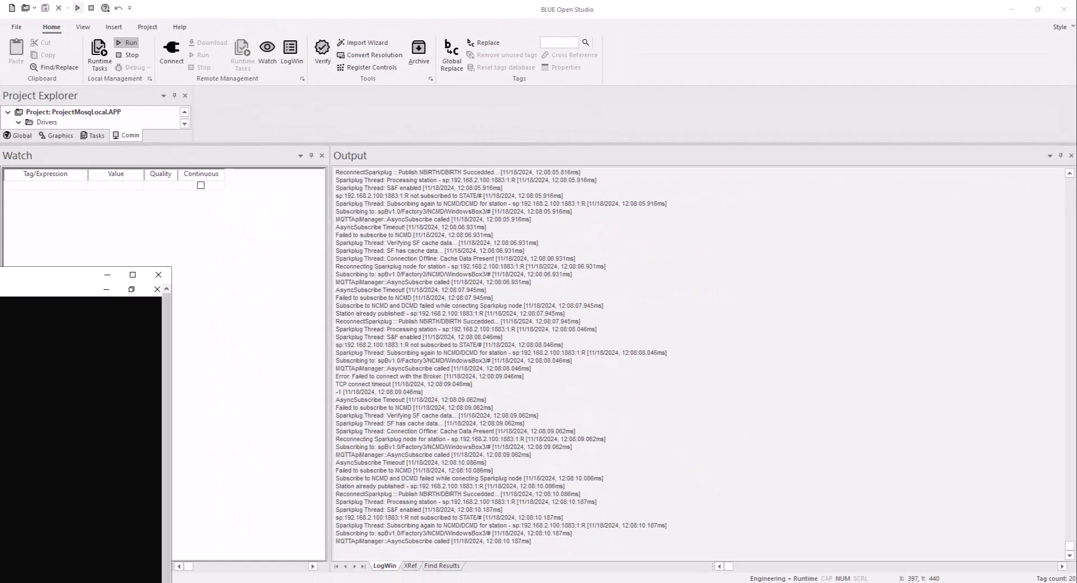
drag(0, 275, 586, 27)
click(986, 25)
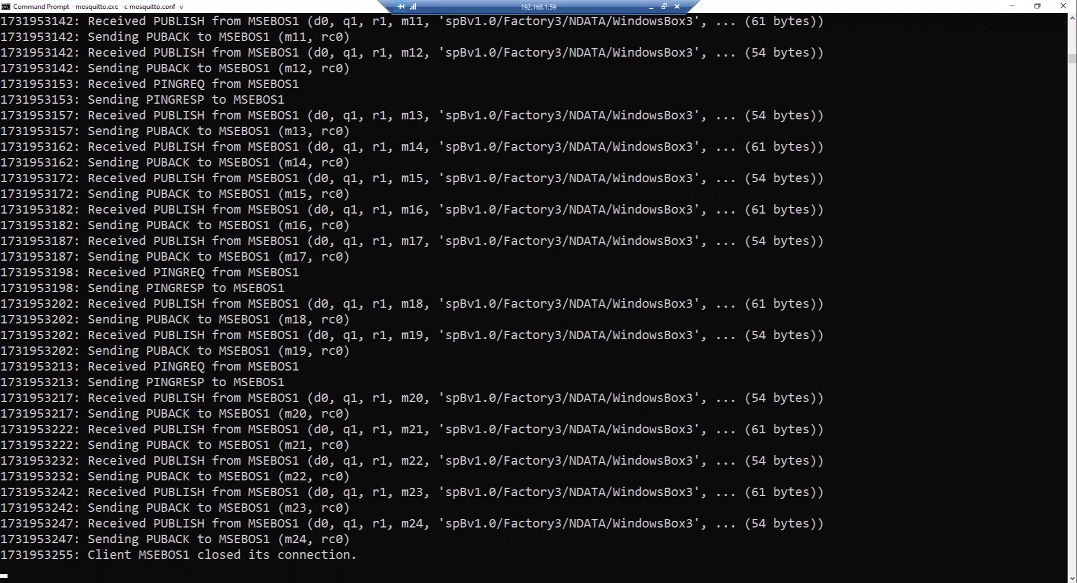
click(1012, 6)
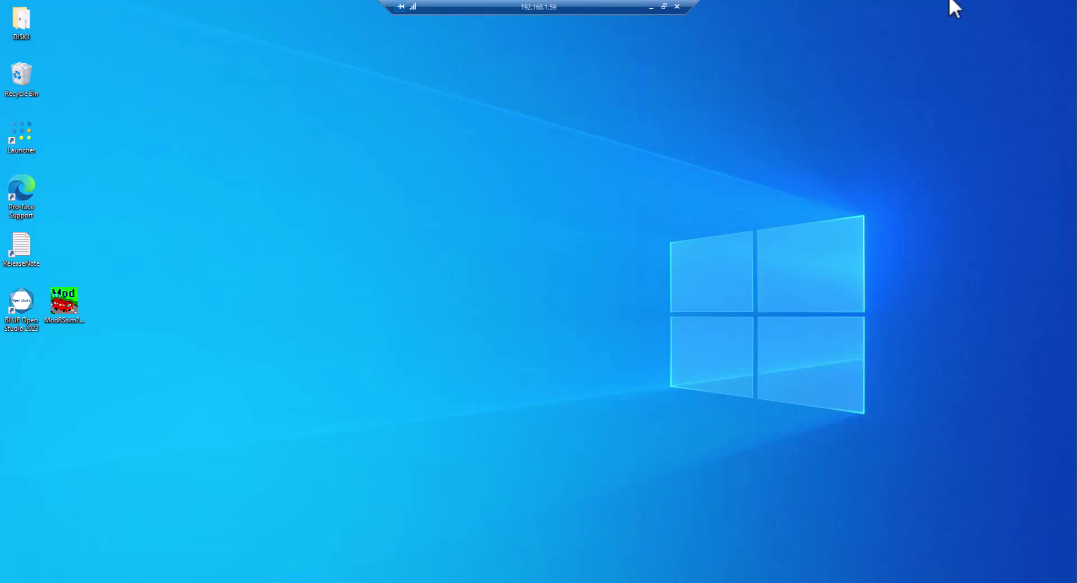
click(650, 8)
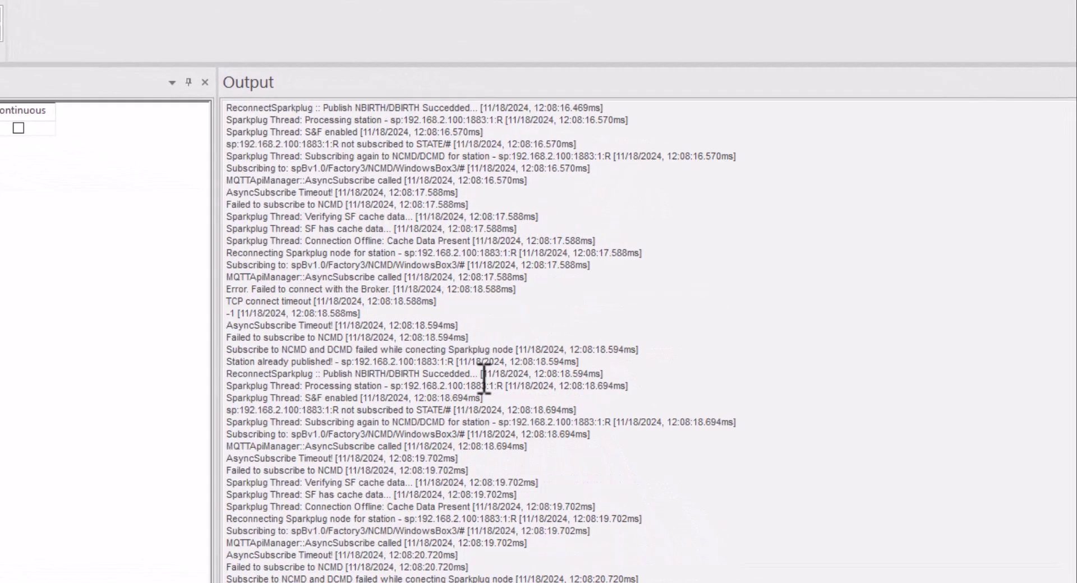
- Pause the output log to examine the Sparkplug Store and Forward cache entries and resume logging
right_click(929, 251)
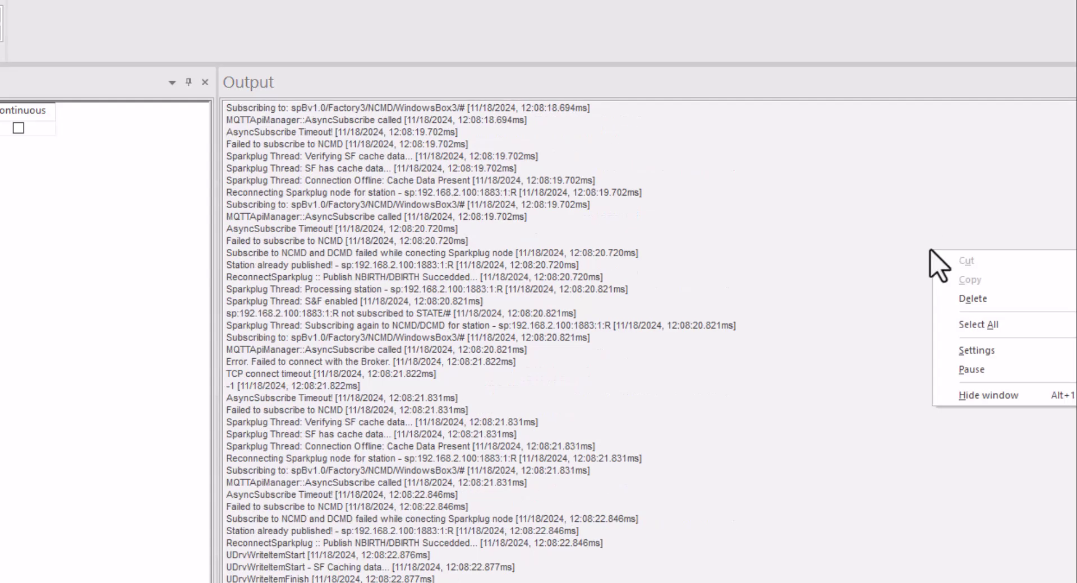
click(938, 370)
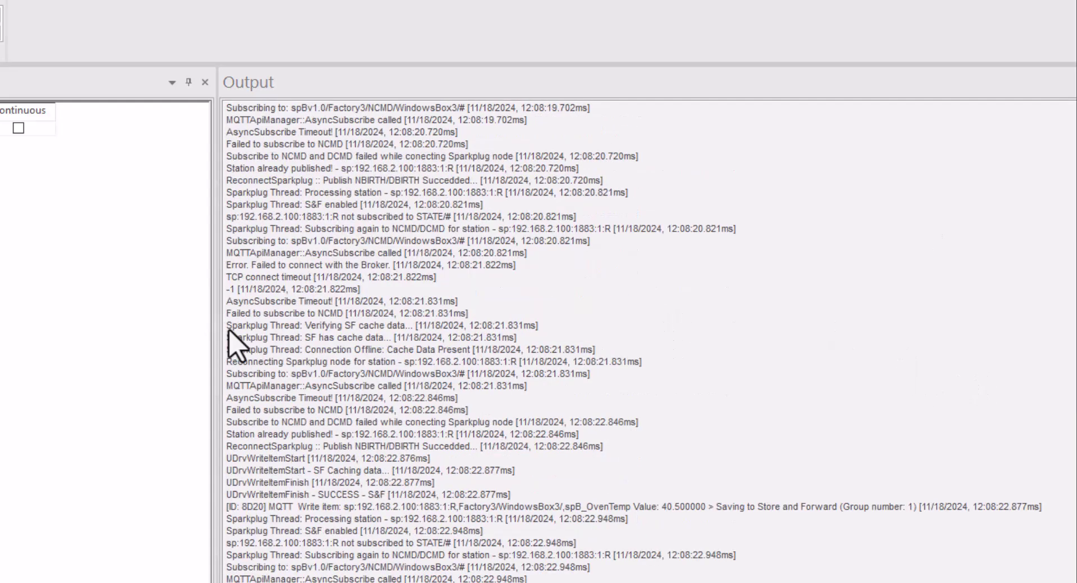
drag(228, 329, 535, 416)
click(927, 307)
right_click(926, 241)
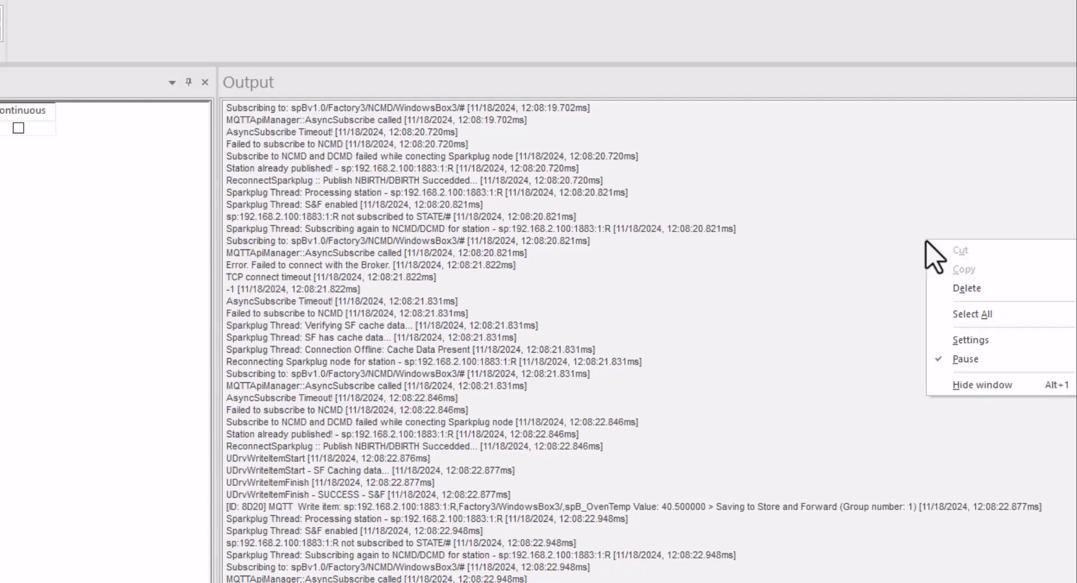
click(997, 359)
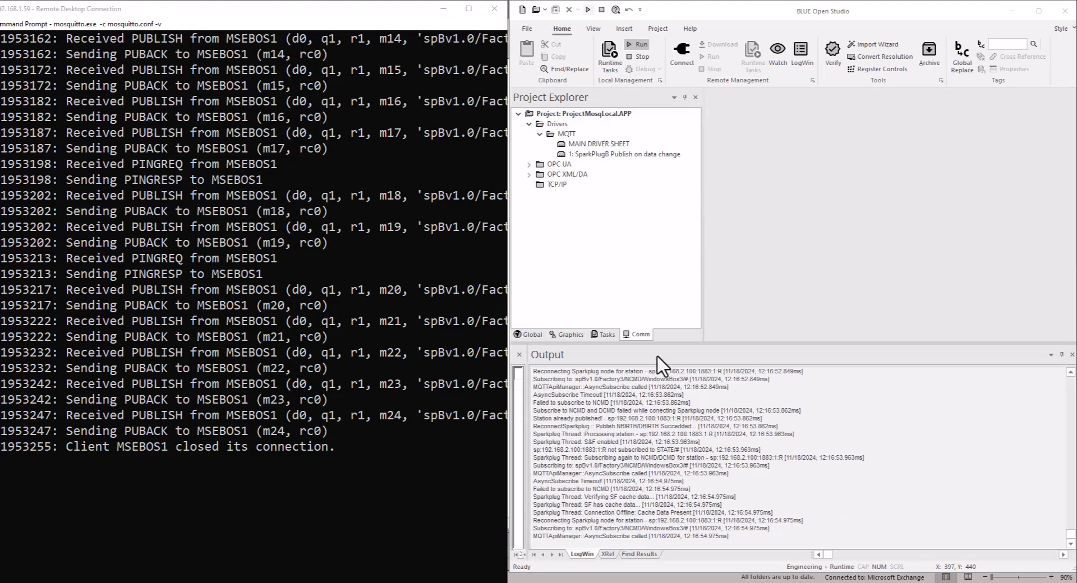
- Enlarge the Output area and examine the Mosquitto broker log full screen in the Remote Desktop session for the reconnection messages
drag(741, 343, 733, 139)
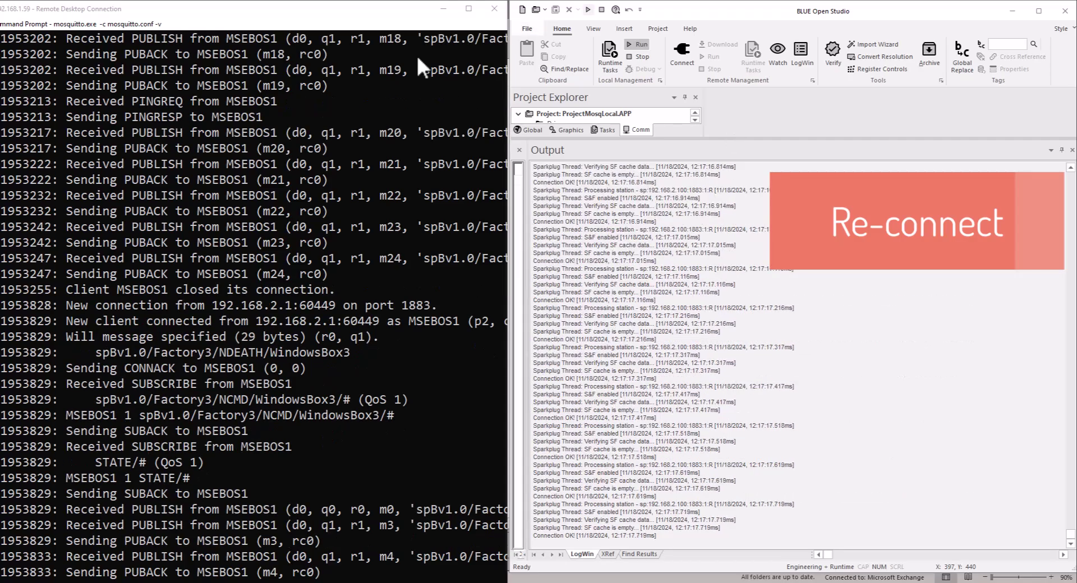
double_click(468, 6)
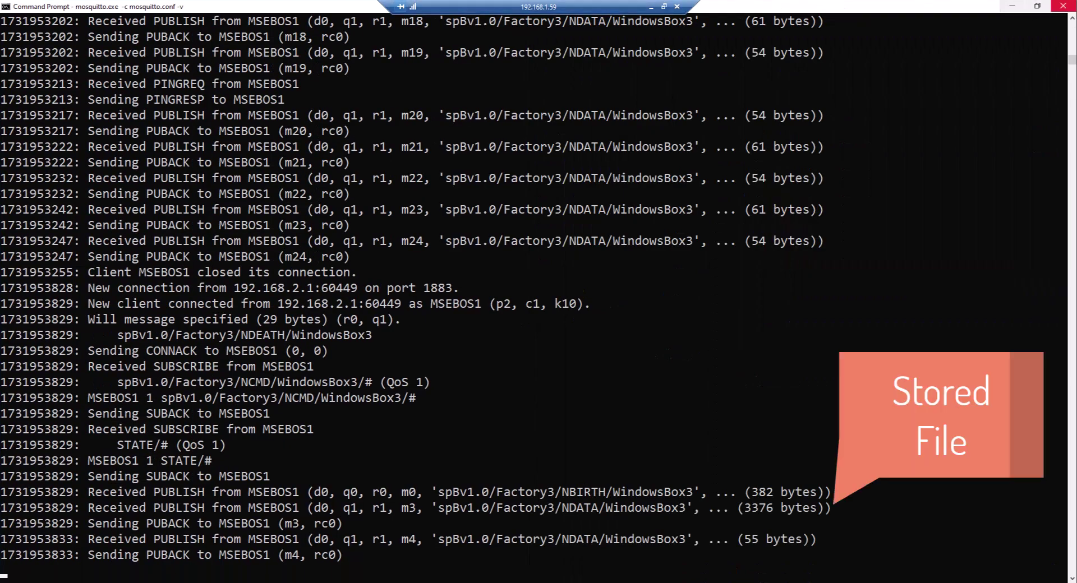
click(1038, 6)
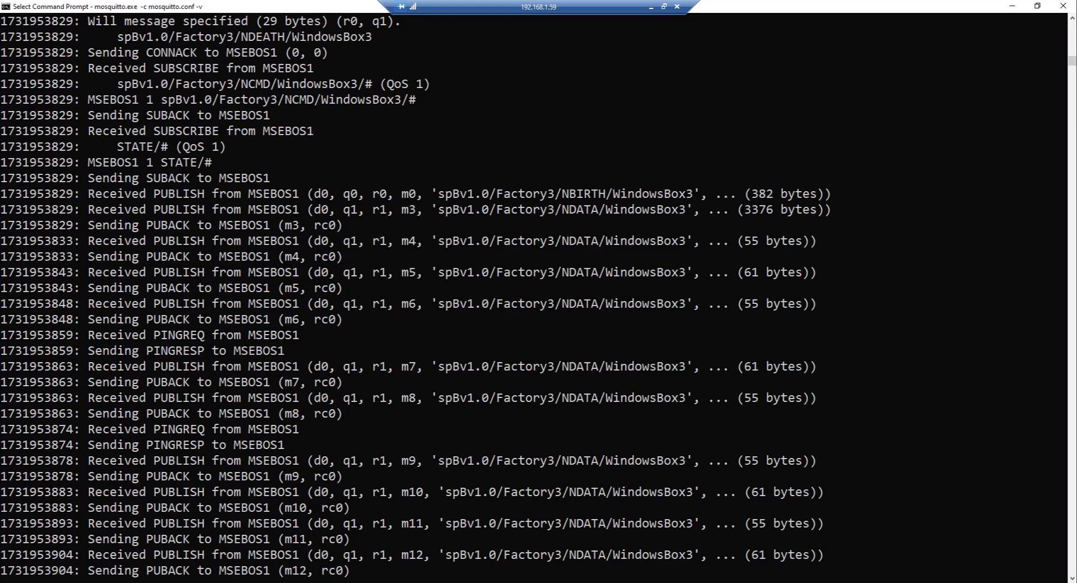
click(1011, 7)
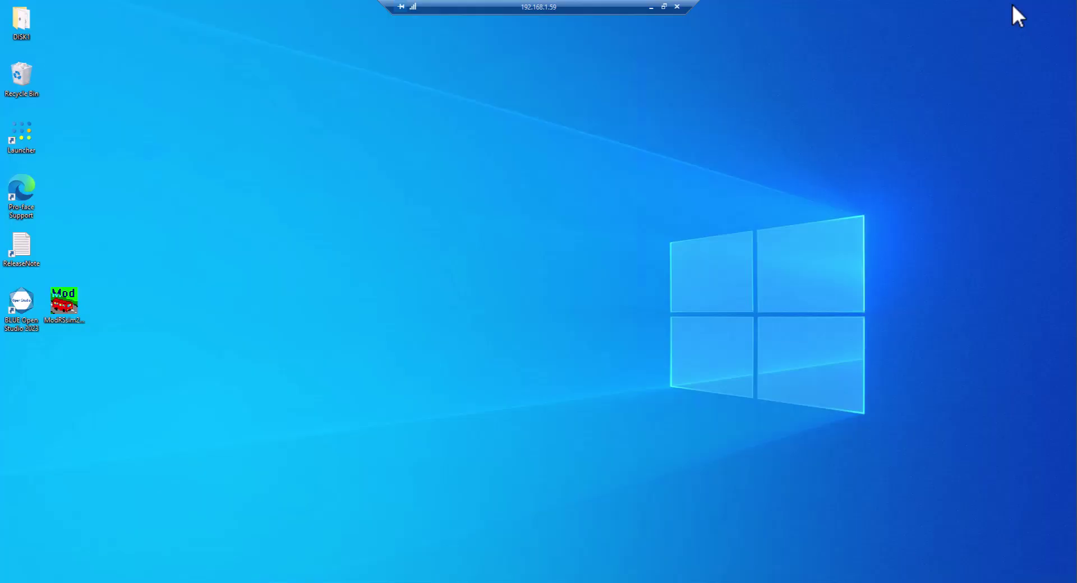
click(650, 7)
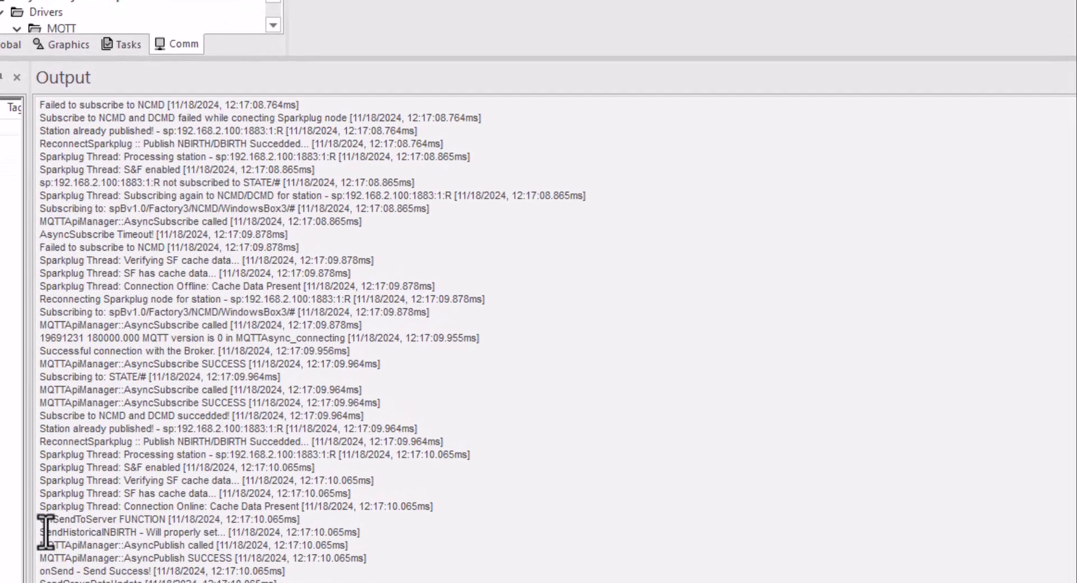
- Highlight the output log entries from ReconnectSparkplug through the historical data publish and review the cache entries that follow
drag(41, 532, 46, 532)
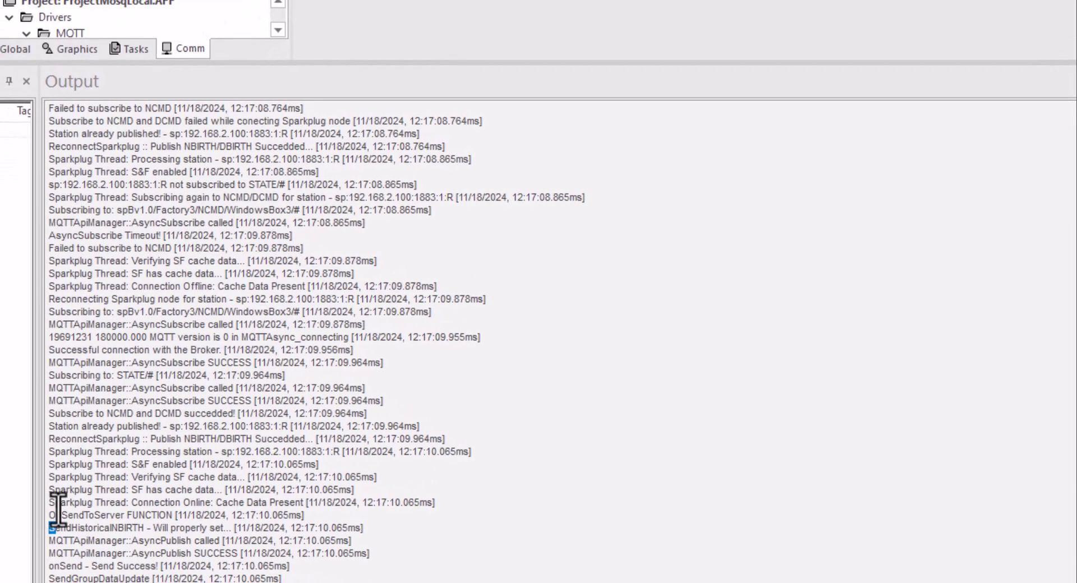
drag(54, 438, 449, 533)
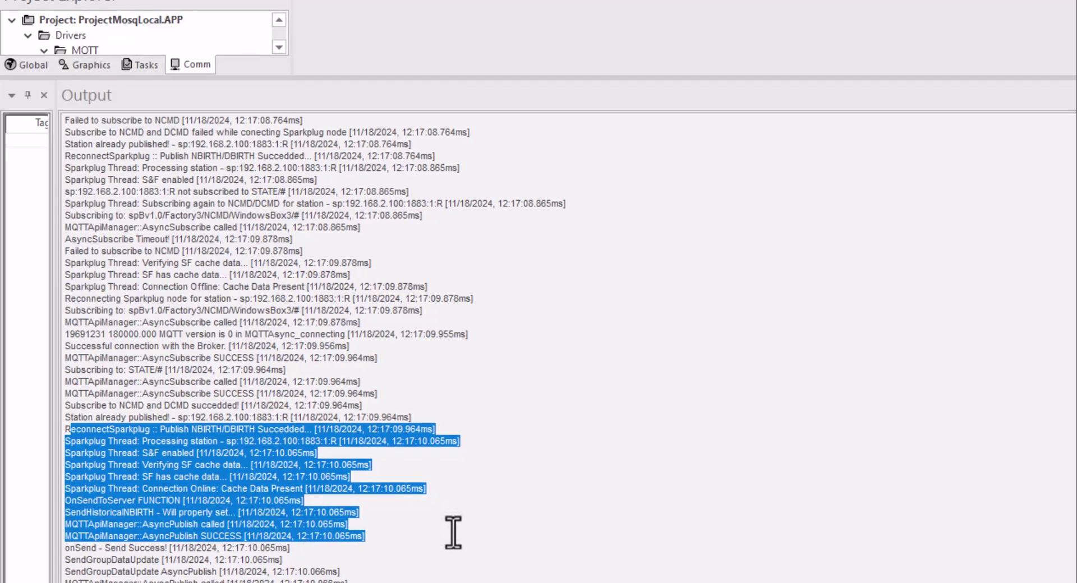
drag(398, 502, 419, 582)
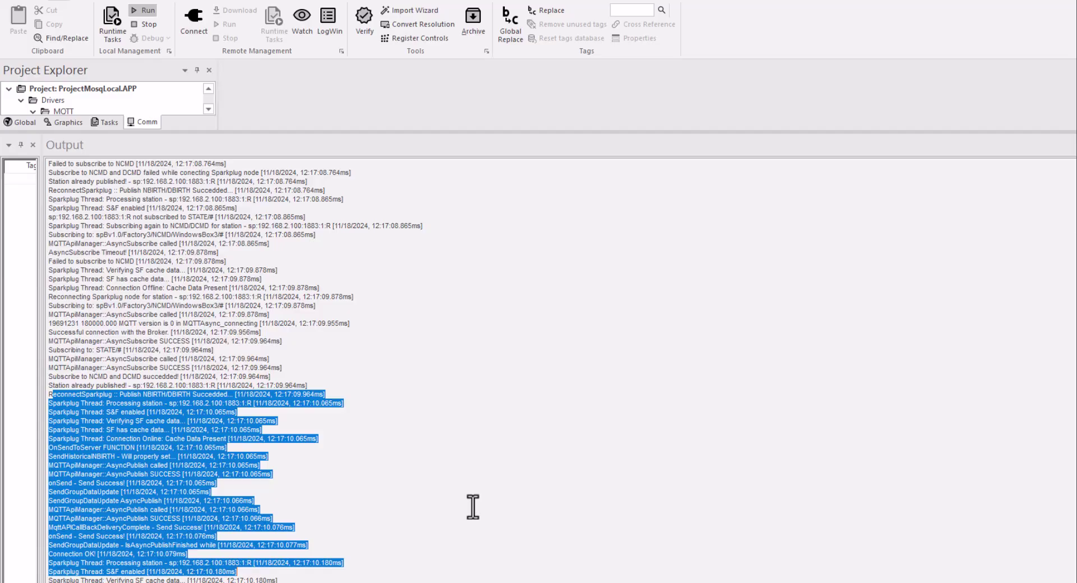
scroll(472, 507, down, 12)
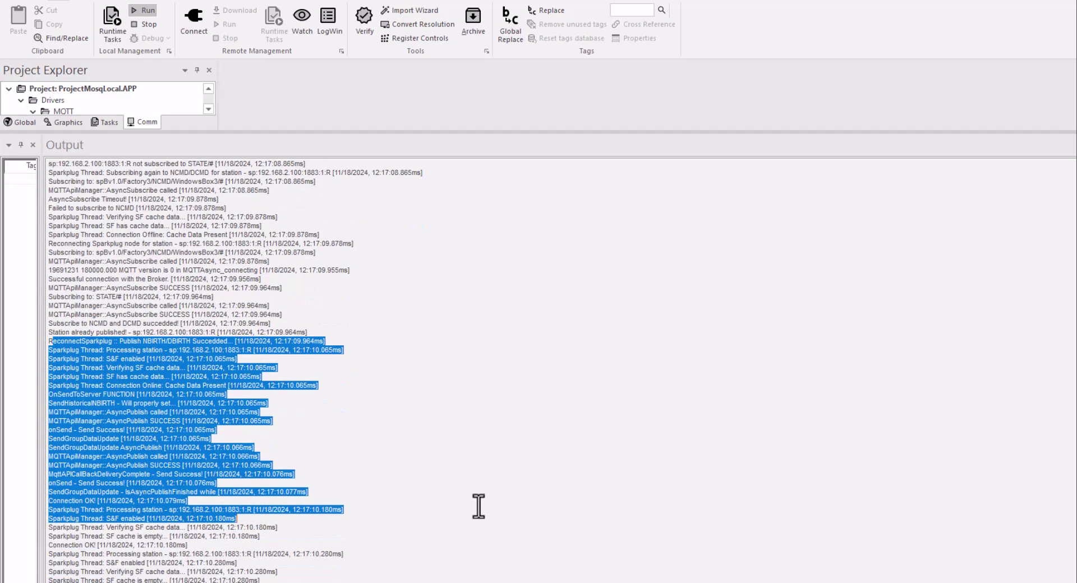
scroll(478, 507, down, 3)
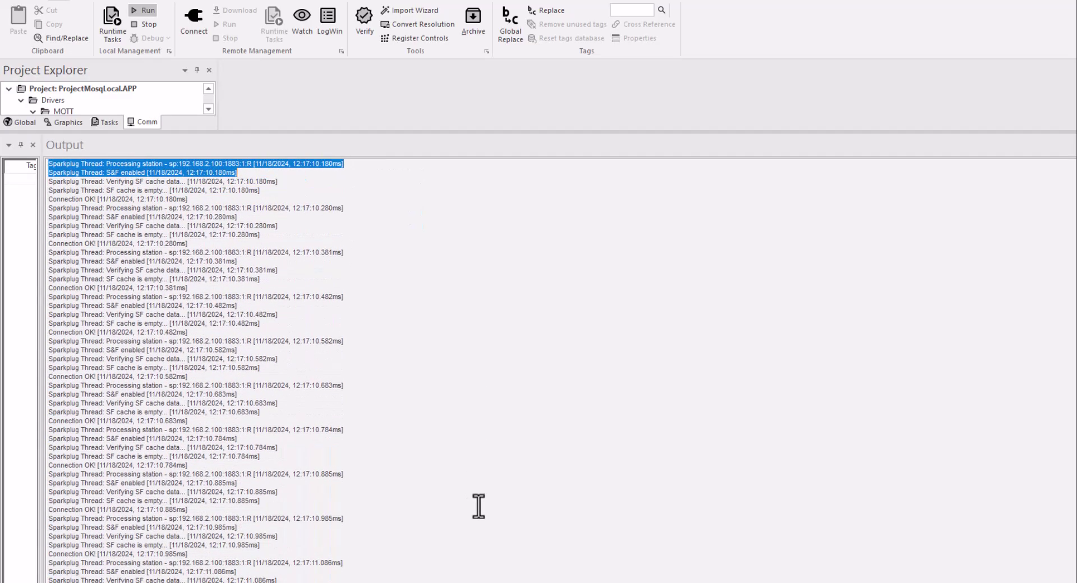
scroll(545, 480, down, 10)
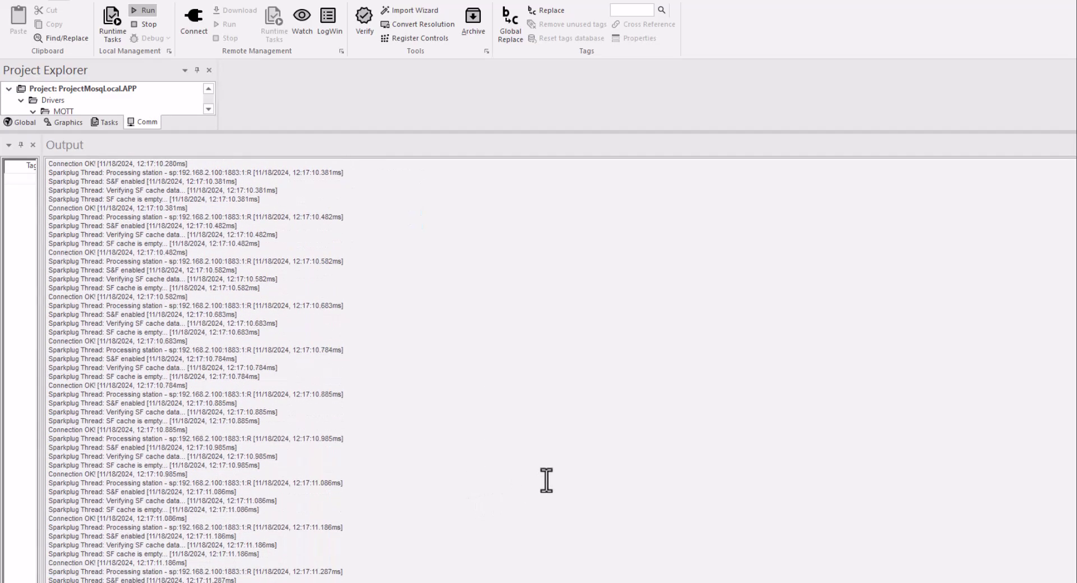